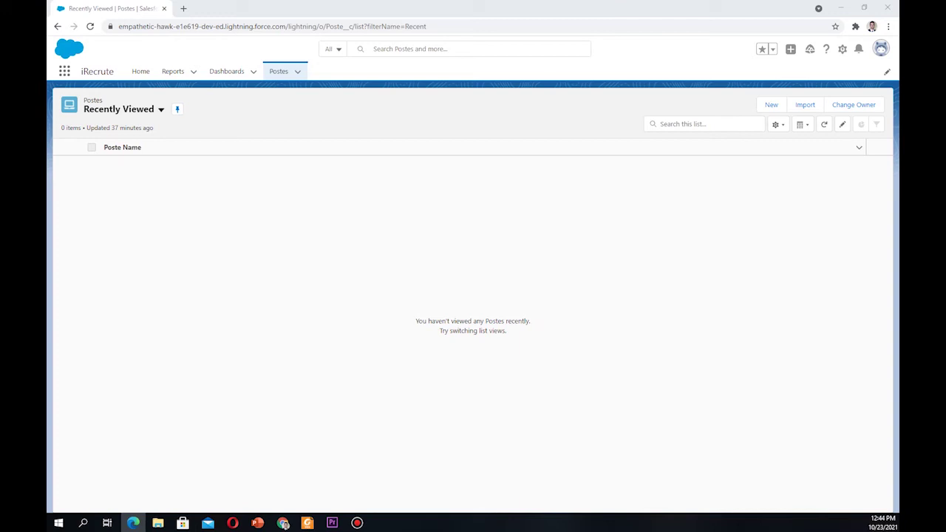
pyautogui.click(841, 49)
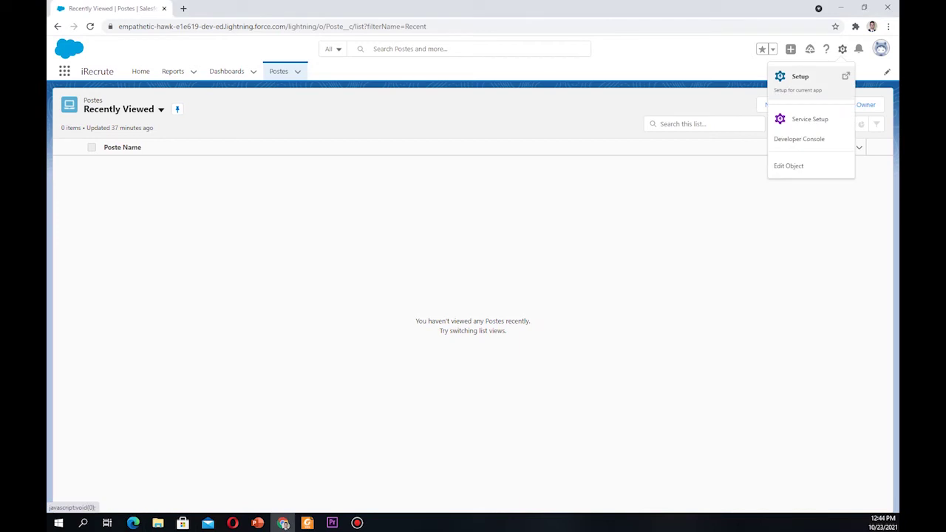
pyautogui.click(802, 74)
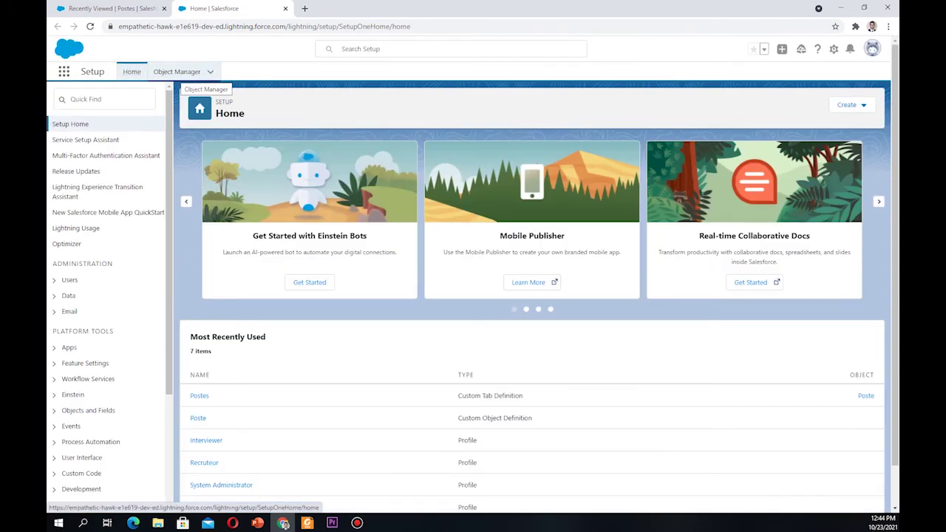
pyautogui.hotkey('ctrl', 'shift', 'Tab')
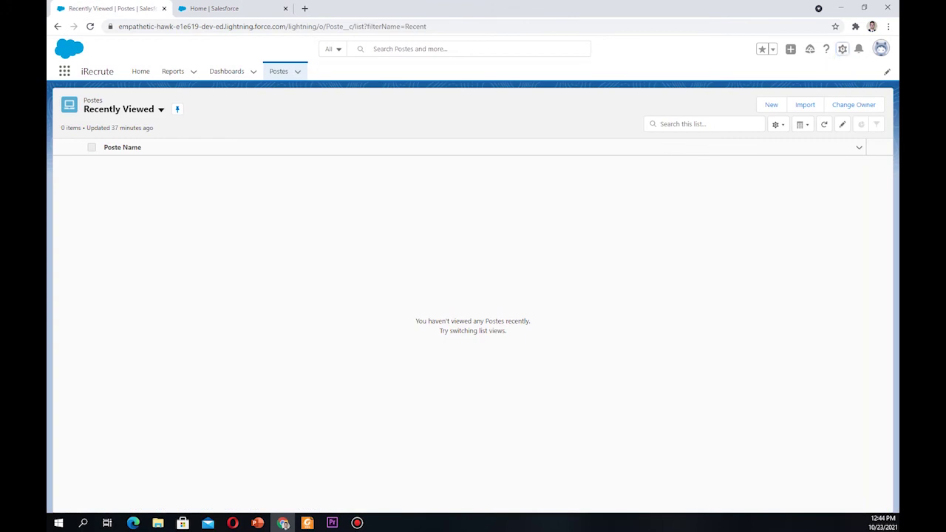
# - Open the Poste object's definition for editing and show its Fields & Relationships
pyautogui.click(842, 48)
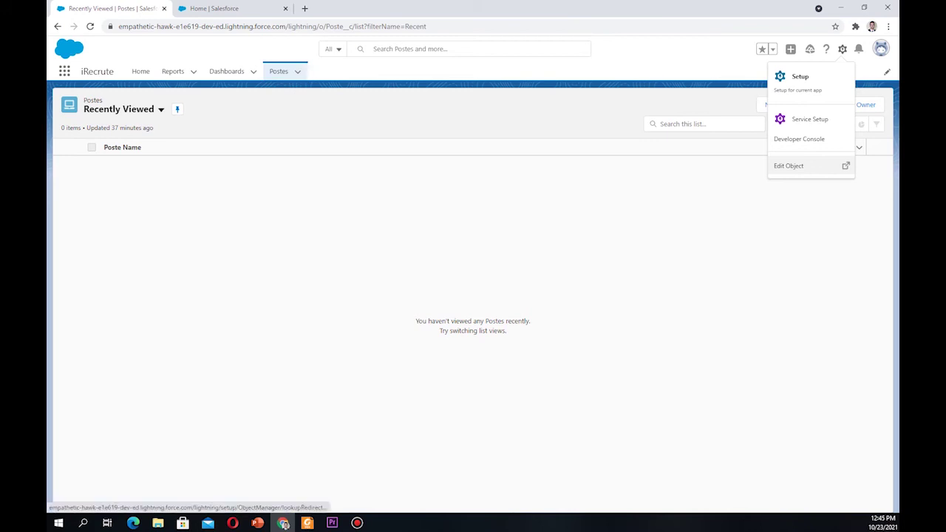
pyautogui.click(788, 165)
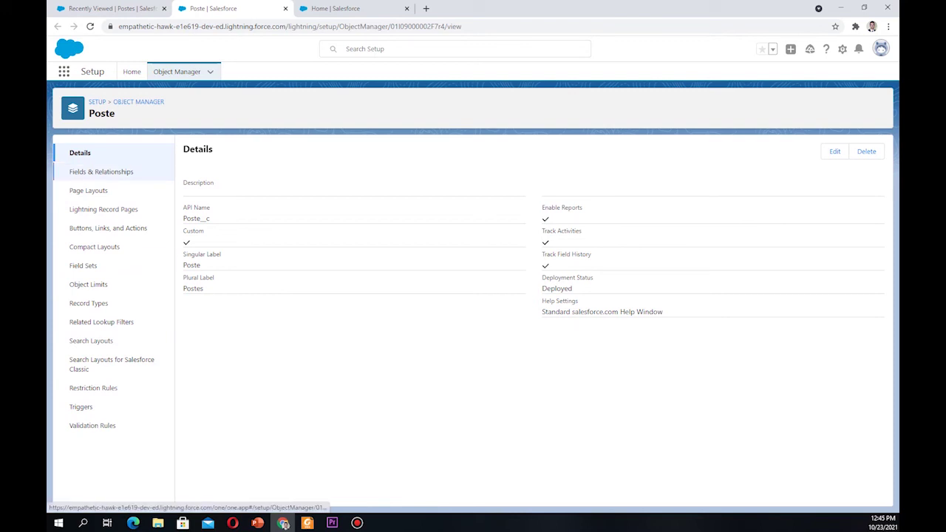
pyautogui.click(101, 172)
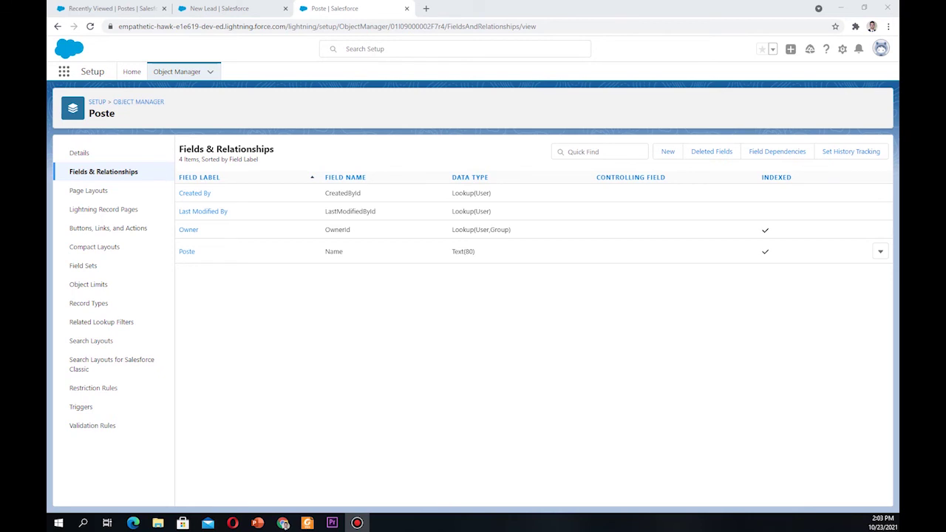
# - Start a new custom field on the Poste object with the data type Text Area (Long)
pyautogui.click(667, 151)
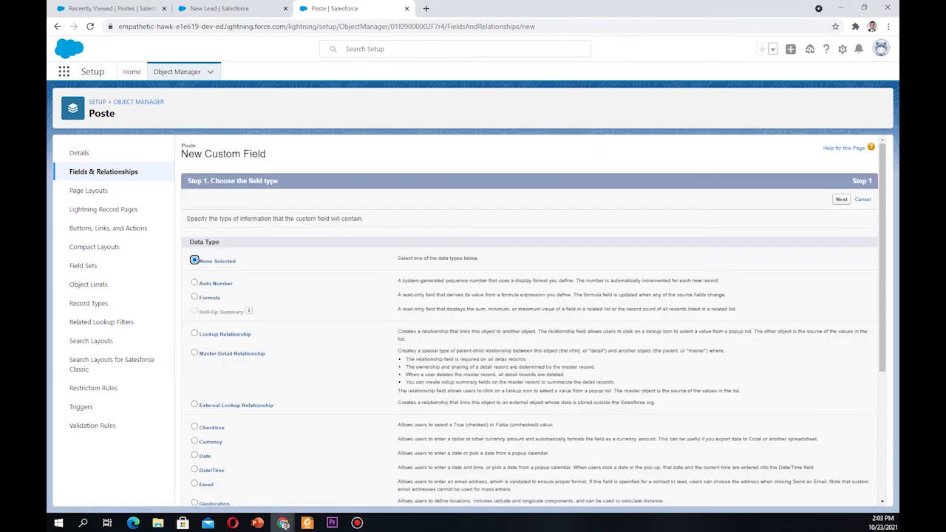
pyautogui.scroll(-2, 529, 321)
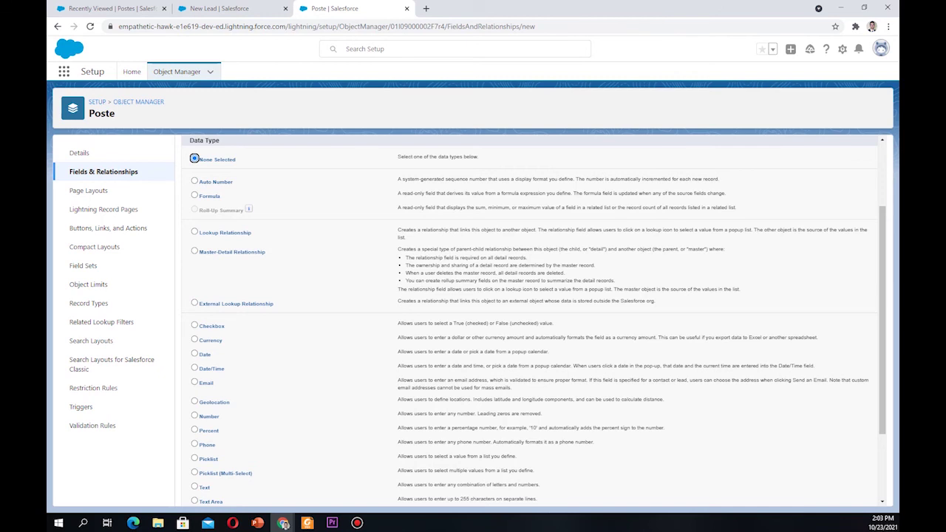
pyautogui.scroll(2, 529, 322)
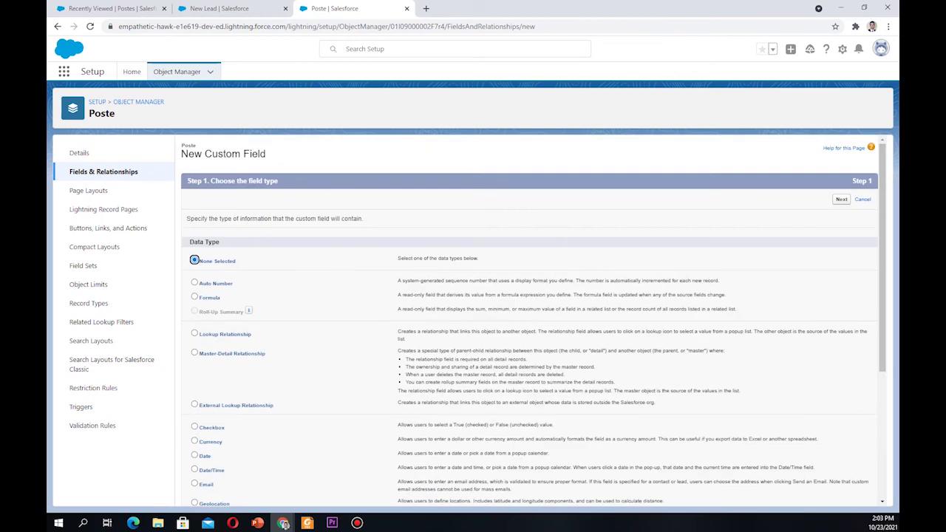
pyautogui.scroll(-3, 529, 322)
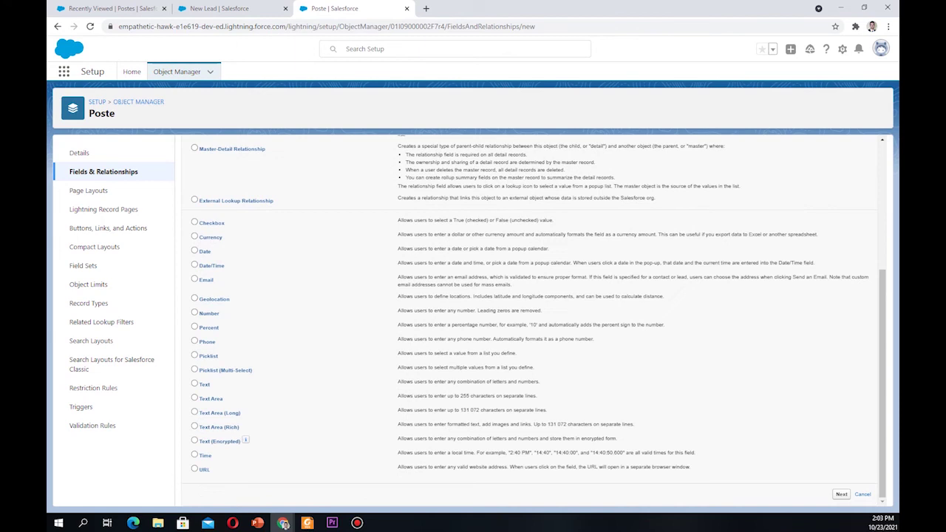
pyautogui.scroll(2, 529, 321)
pyautogui.scroll(1, 529, 321)
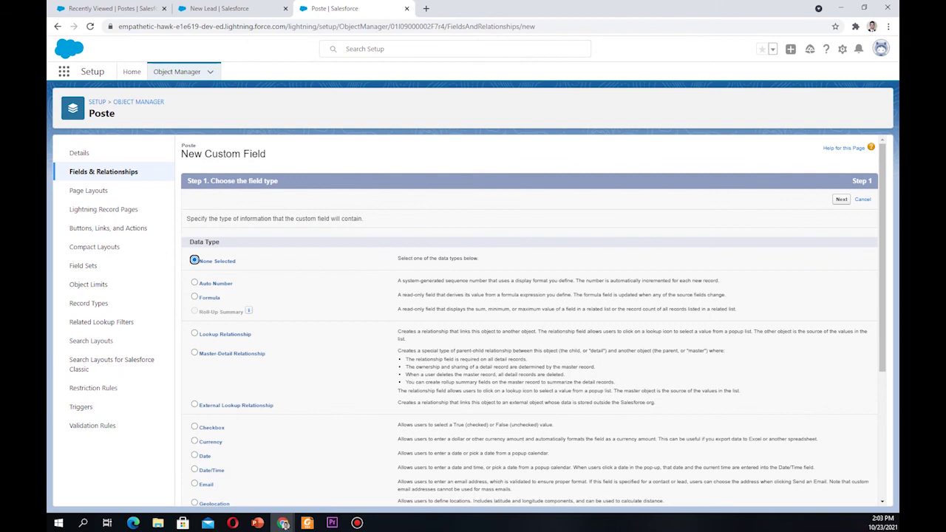
pyautogui.scroll(-3, 529, 321)
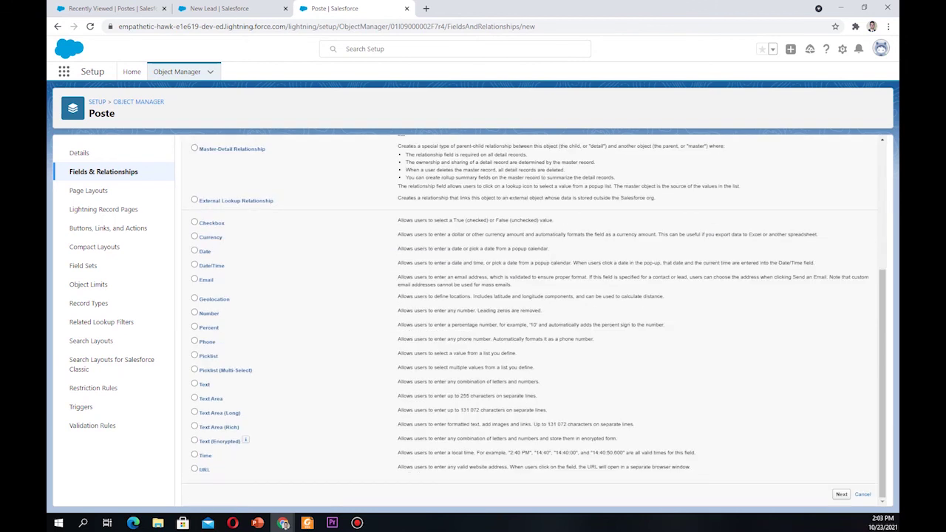
pyautogui.click(195, 411)
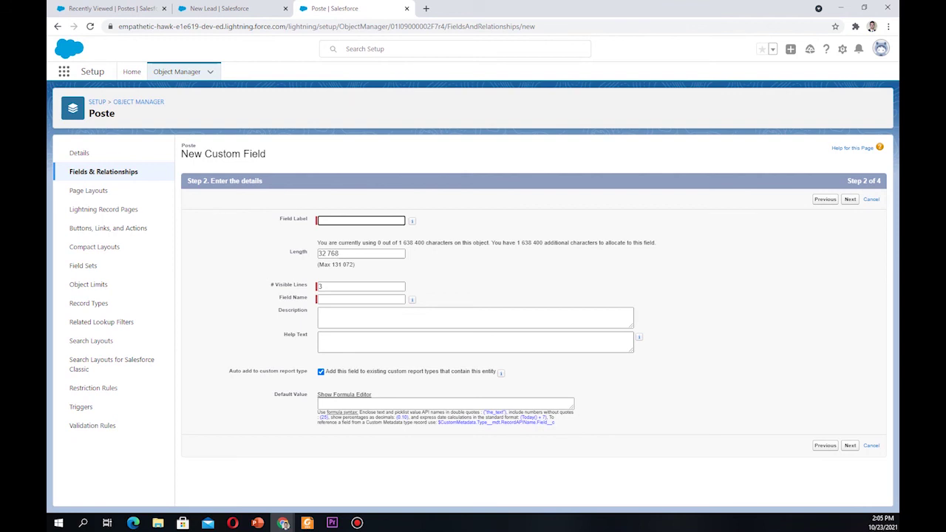
# - Examine the help text marker beside SIC Code in the New Lead form, and return to the Poste custom field setup
pyautogui.hotkey('ctrl', 'shift', 'Tab')
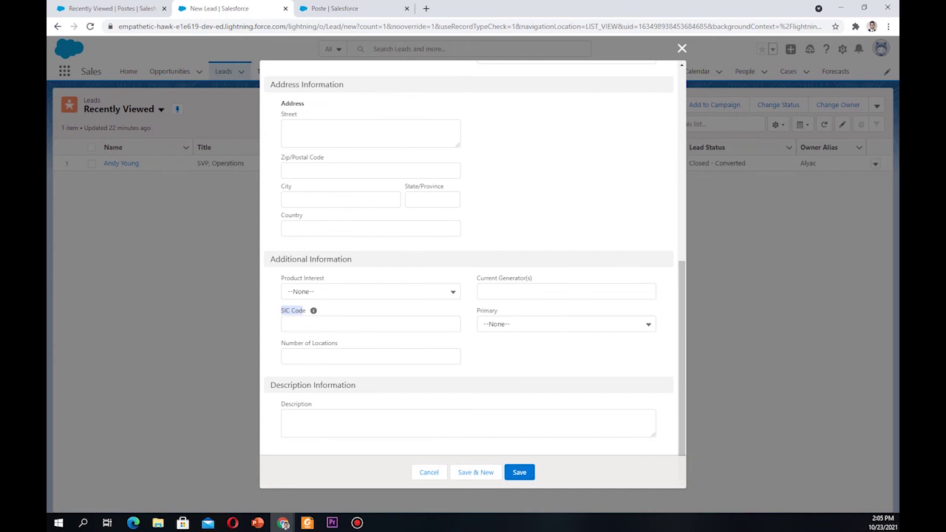
pyautogui.scroll(10, 468, 266)
pyautogui.scroll(-10, 469, 266)
pyautogui.moveTo(314, 310)
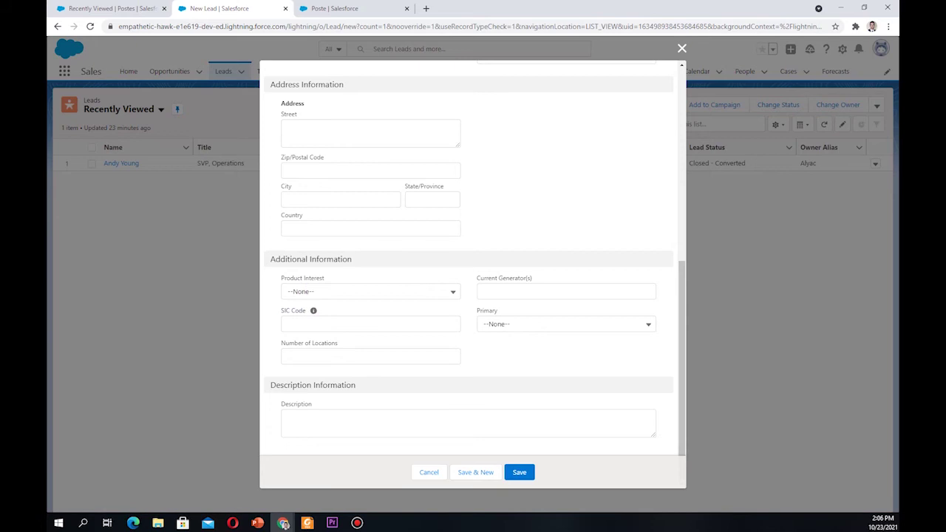
pyautogui.click(335, 9)
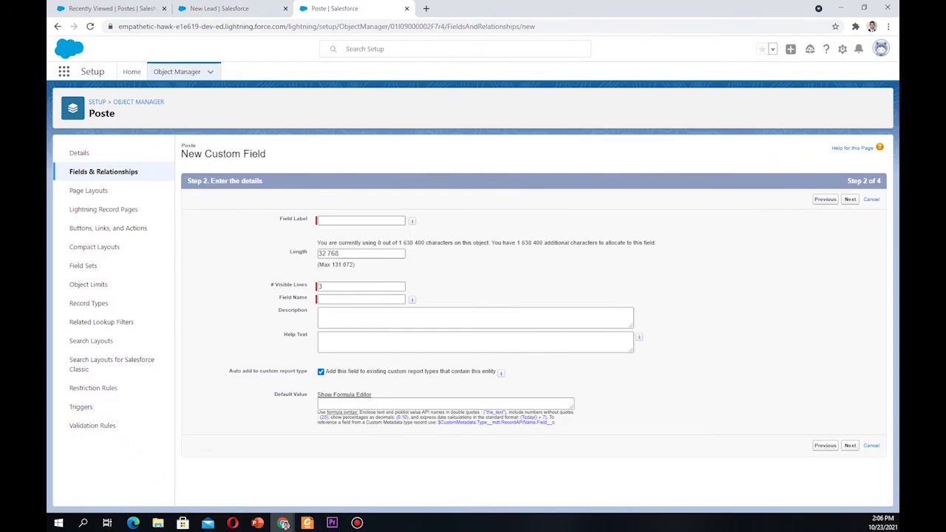
# - Label the new long text field Responsabilites, let the field name fill in, and continue to field-level security
pyautogui.click(361, 221)
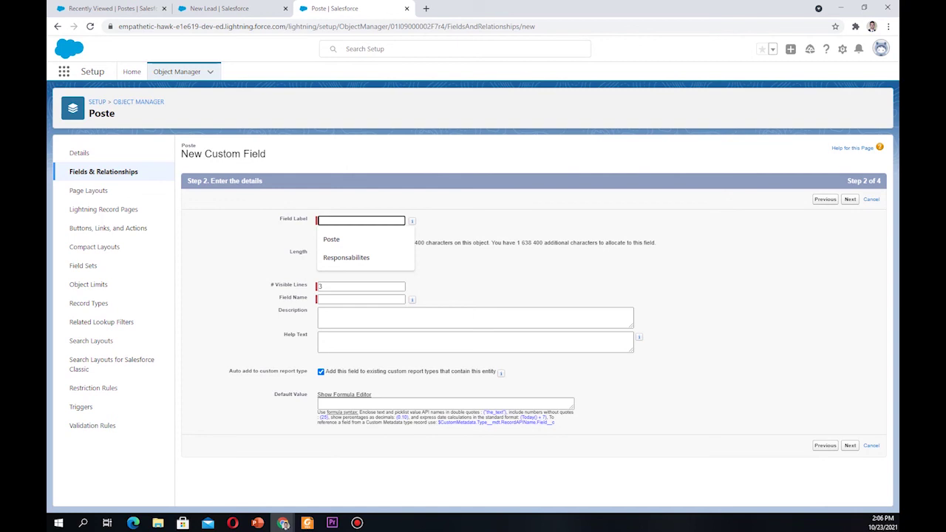
pyautogui.write('Ré')
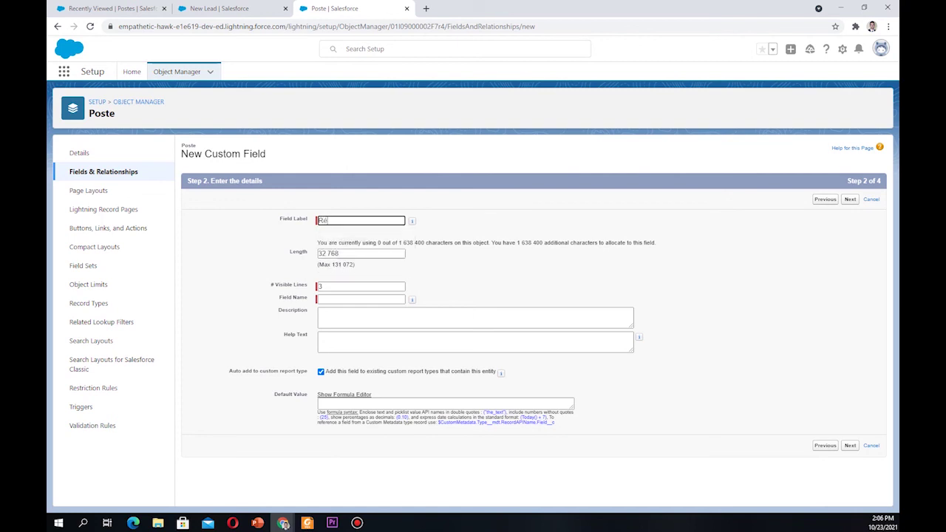
pyautogui.write('sp')
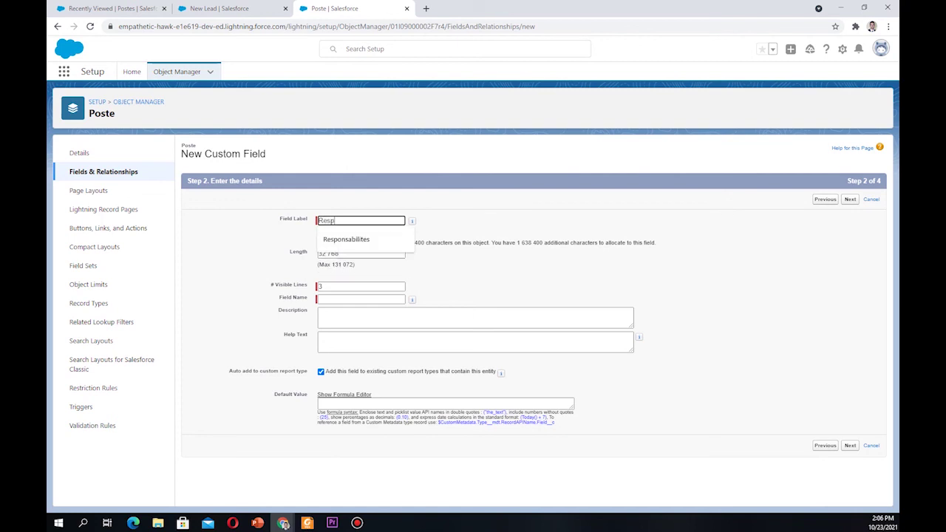
pyautogui.write('onsabilites')
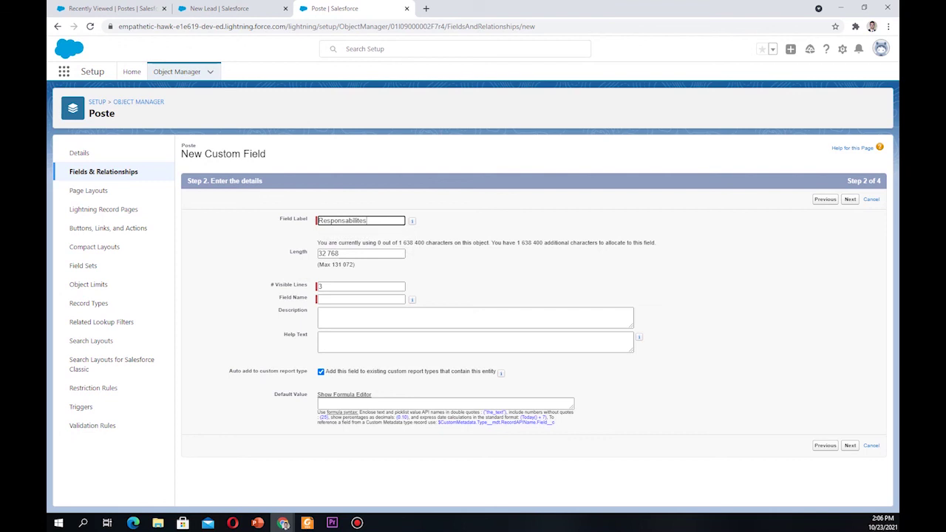
pyautogui.press('Tab')
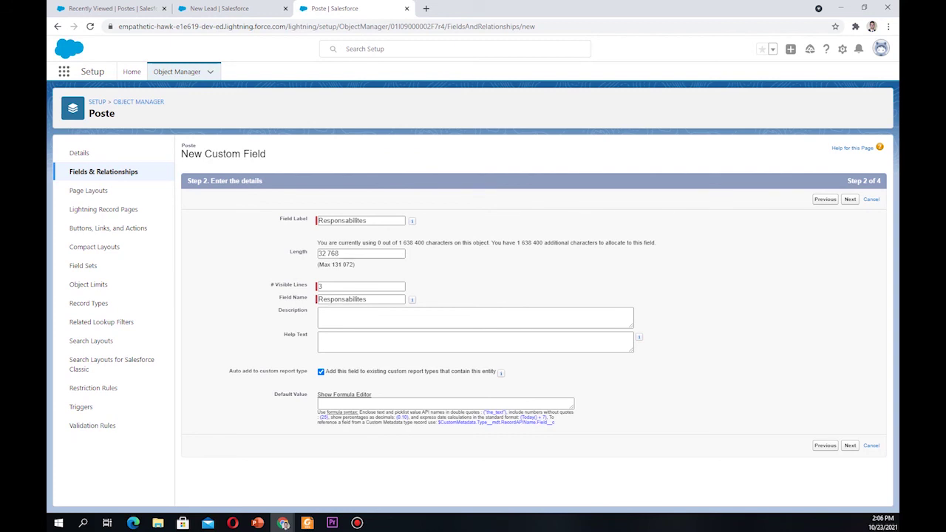
pyautogui.click(850, 445)
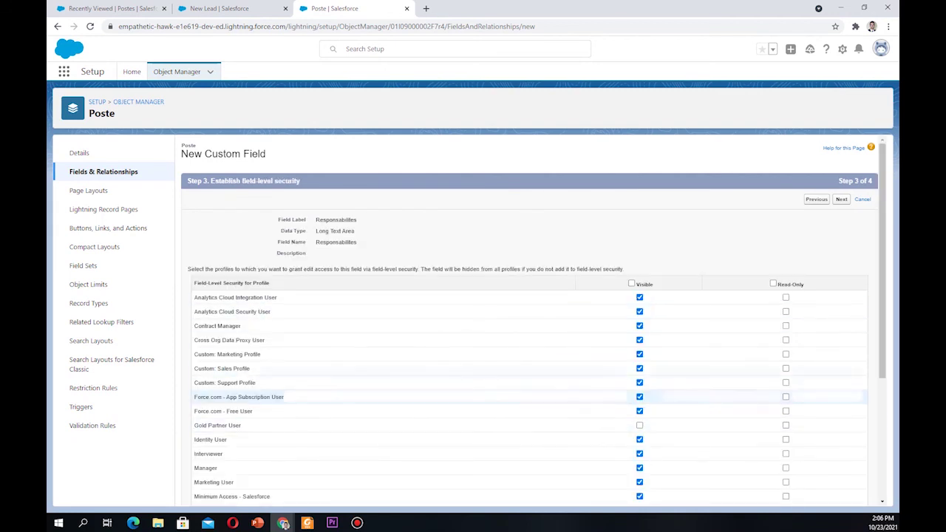
# - Review the field-level security for all profiles, keep the default visibility, and continue to the page layout assignment
pyautogui.scroll(-2, 413, 353)
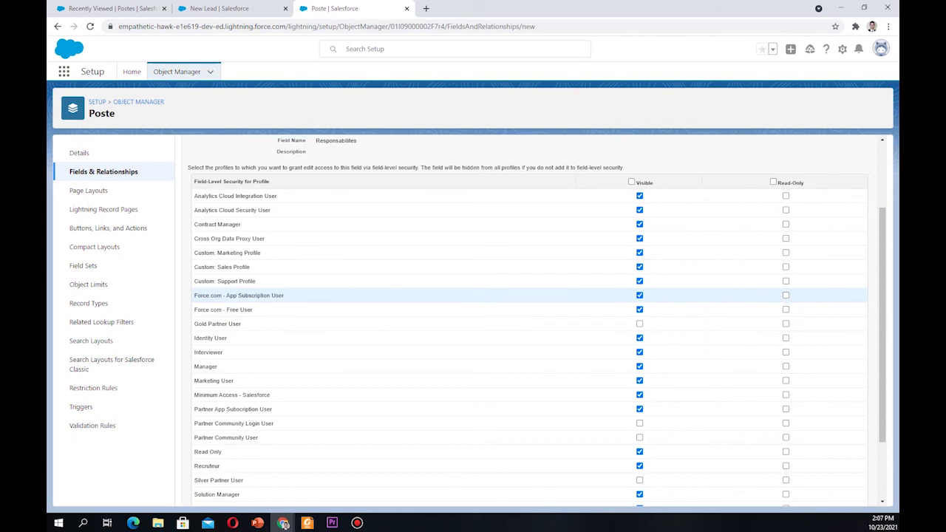
pyautogui.scroll(-2, 518, 295)
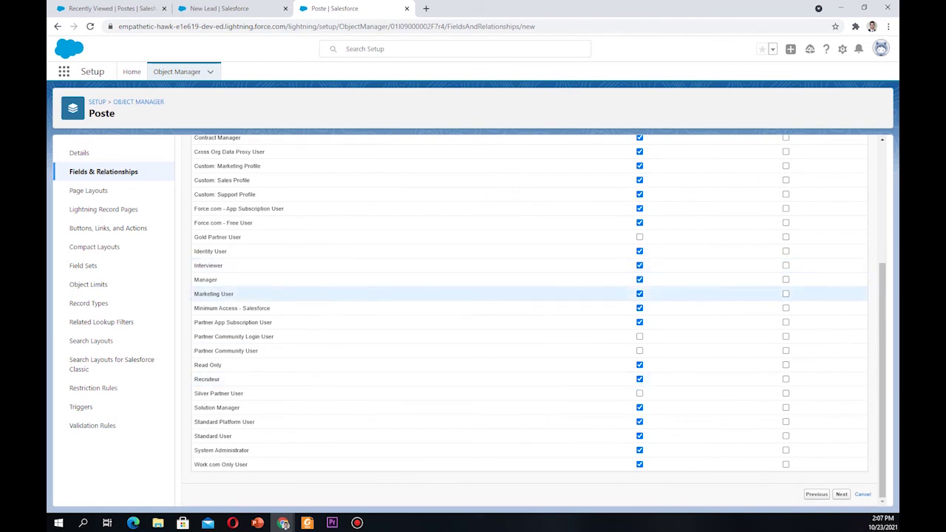
pyautogui.scroll(5, 529, 322)
pyautogui.scroll(-5, 529, 238)
pyautogui.scroll(5, 528, 238)
pyautogui.scroll(-5, 529, 238)
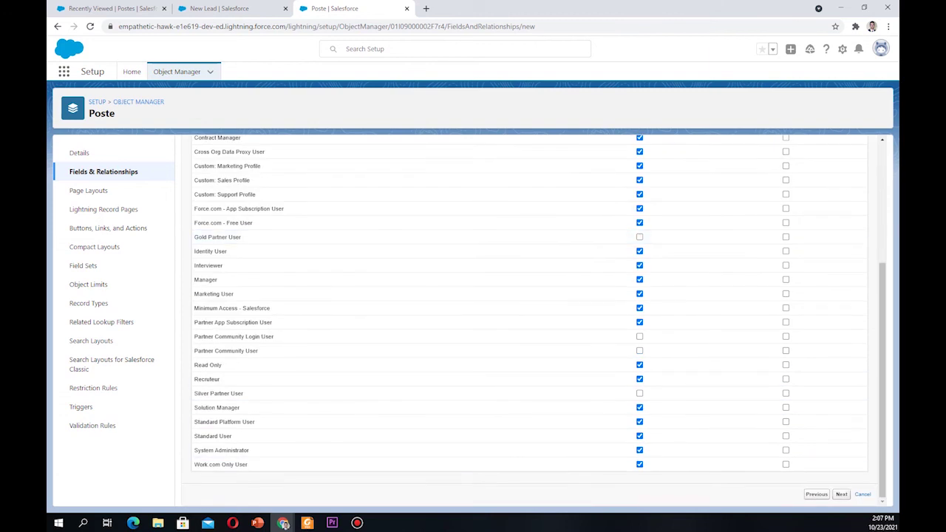
pyautogui.click(841, 494)
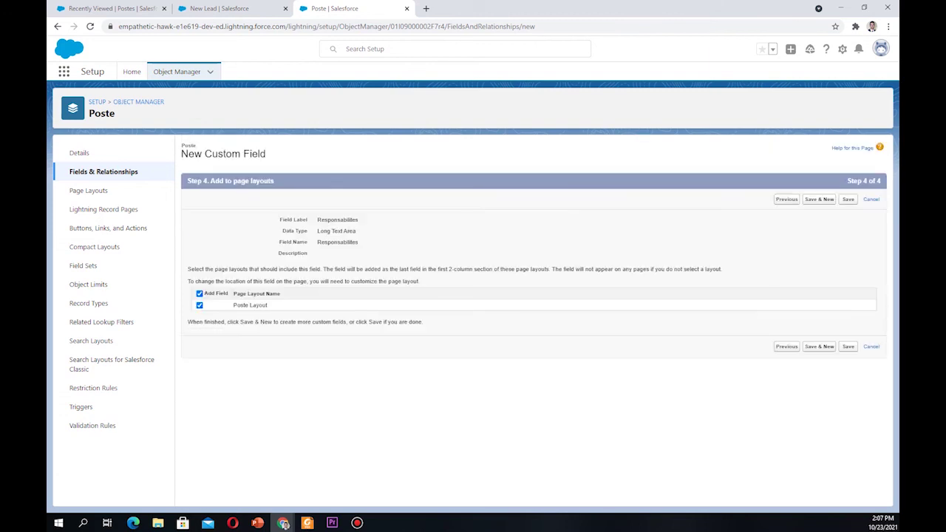